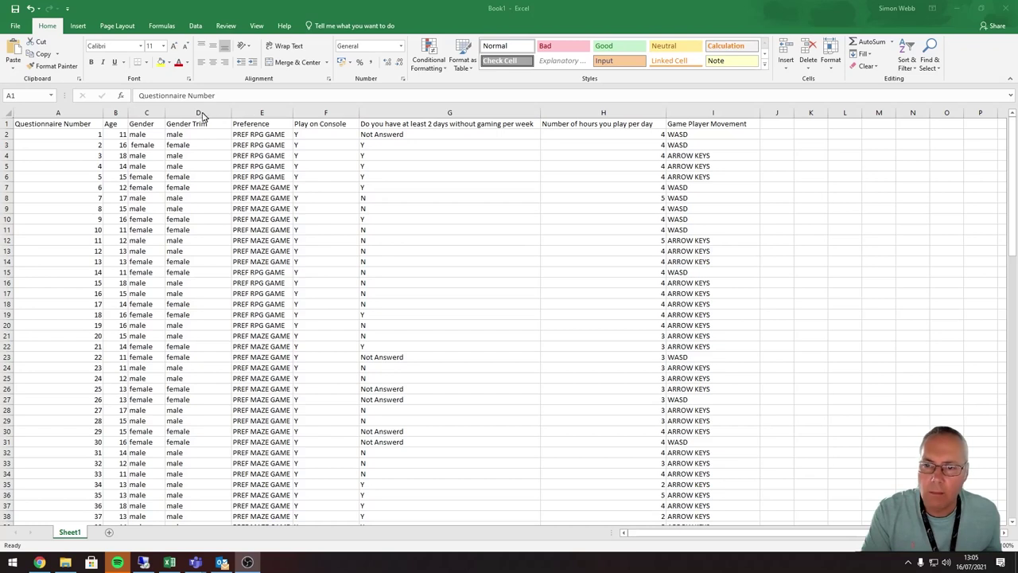
Insert a new General-format column E before the Preference column.
right_click(252, 112)
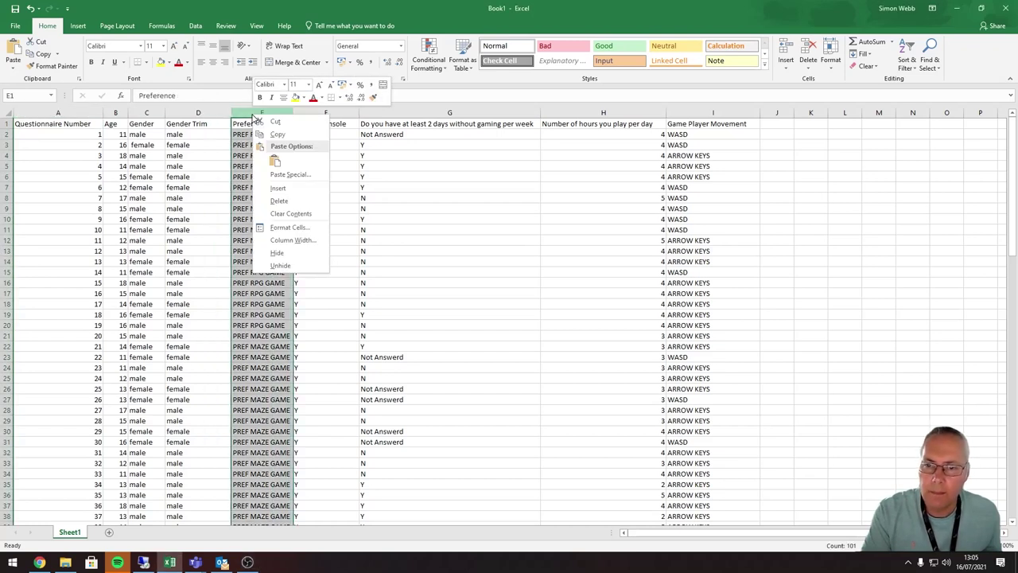
click(285, 189)
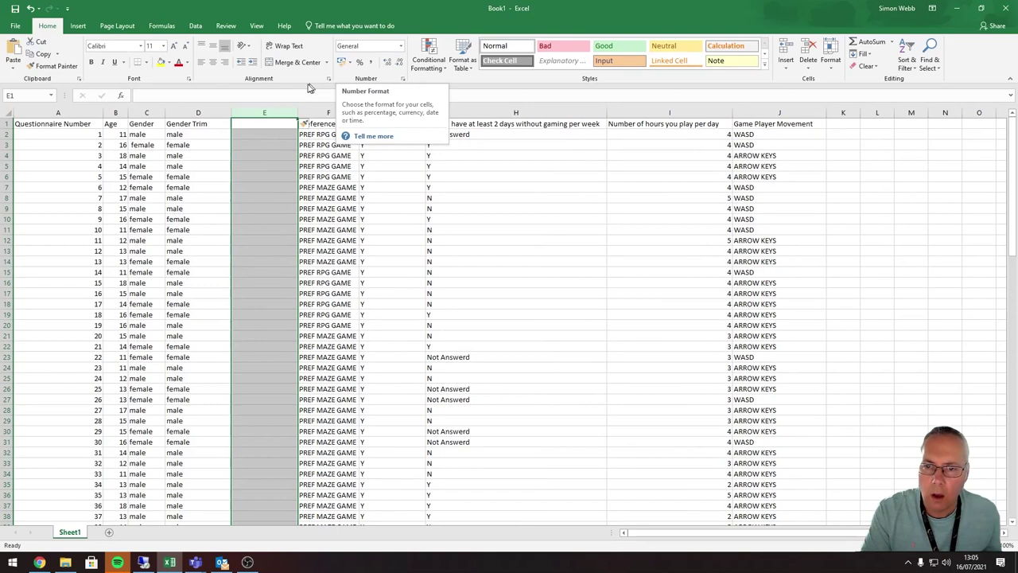
click(401, 50)
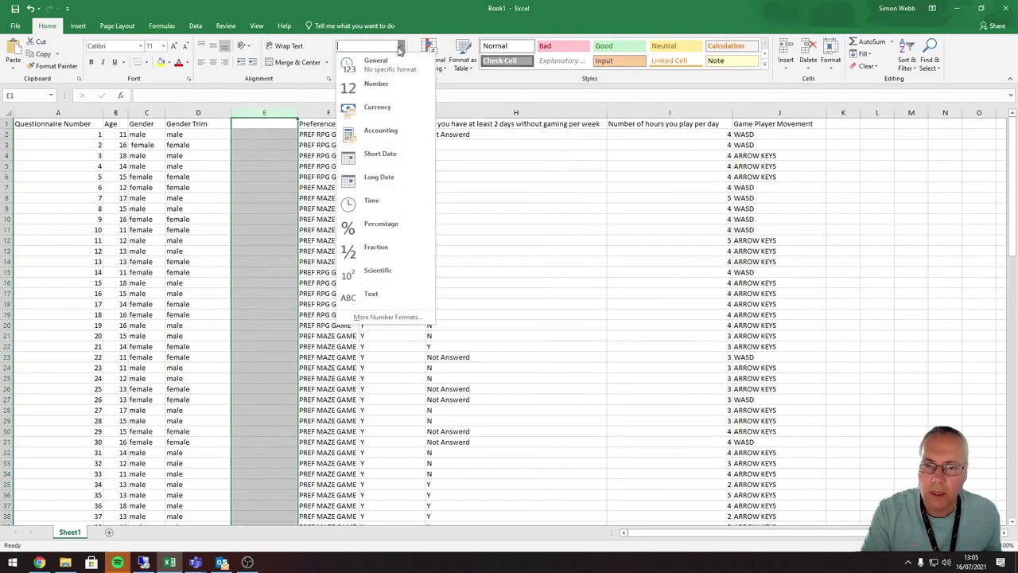
click(373, 65)
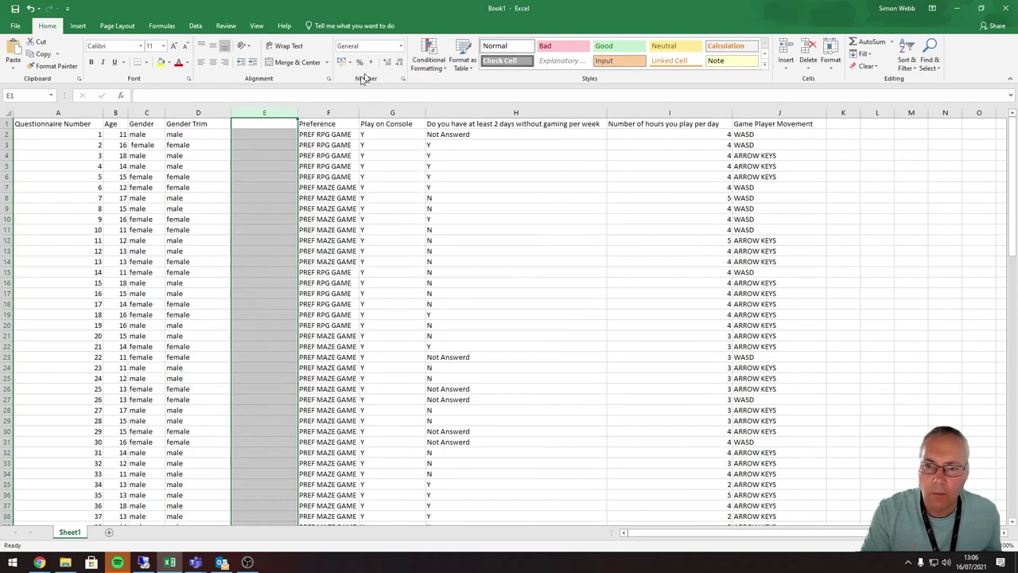
Enter the heading 'Gender Letter' in cell E1.
click(247, 122)
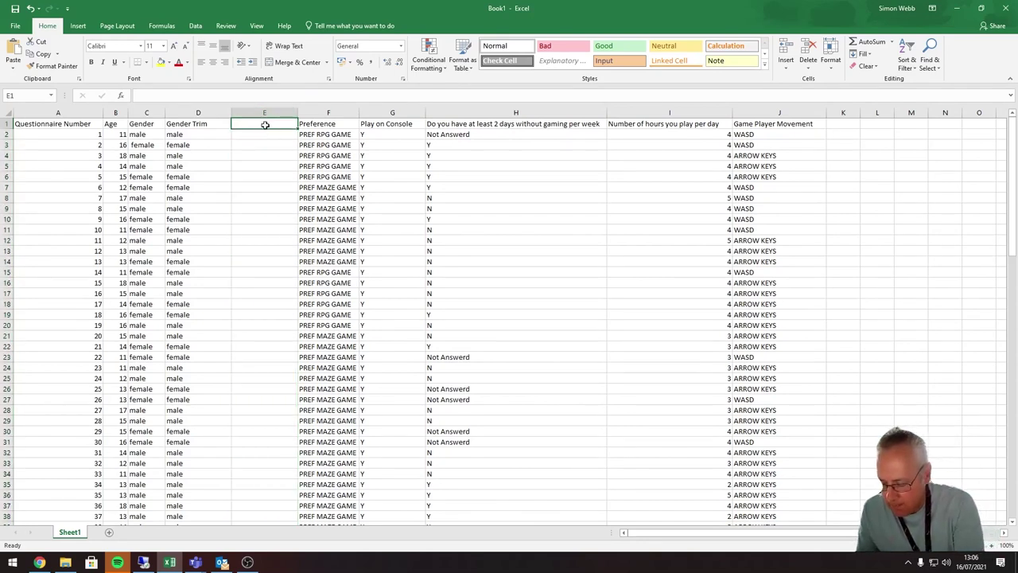
text(Gend)
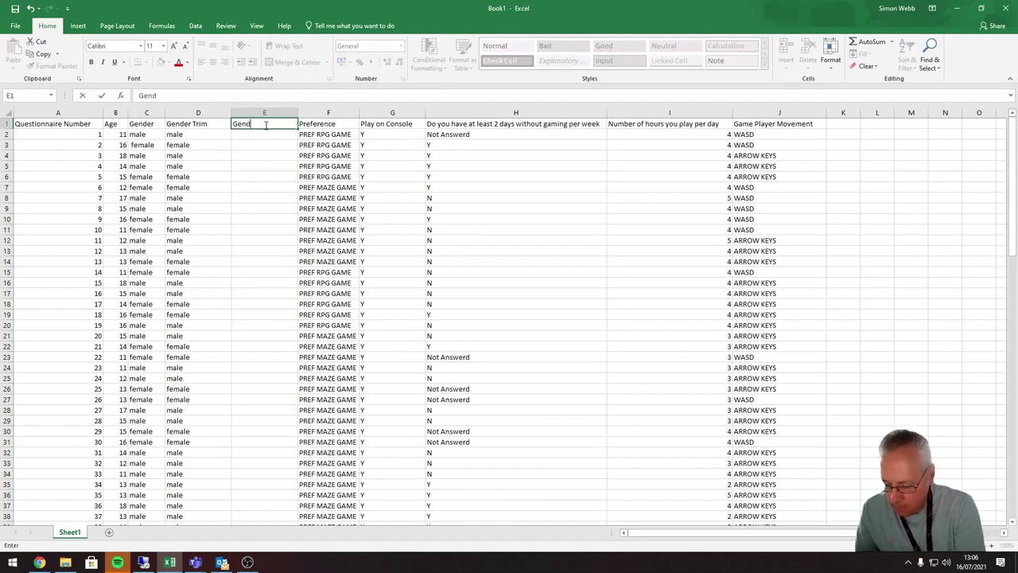
text(er L)
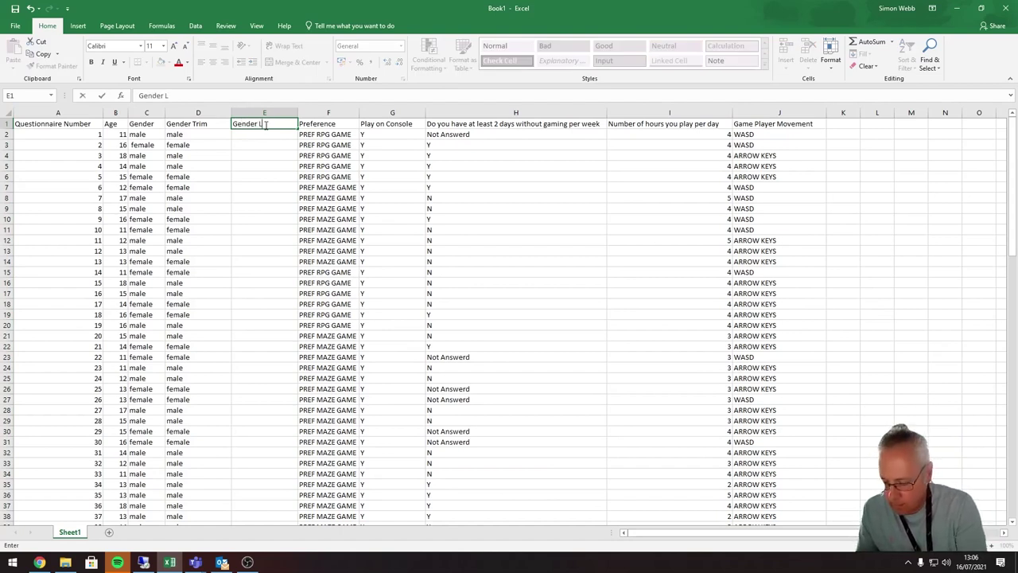
text(etter)
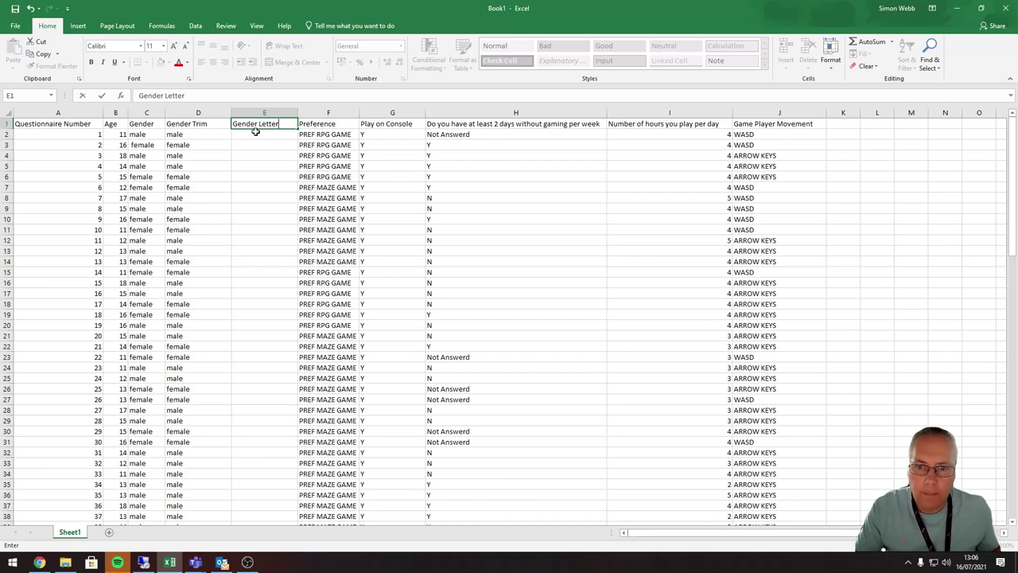
click(264, 135)
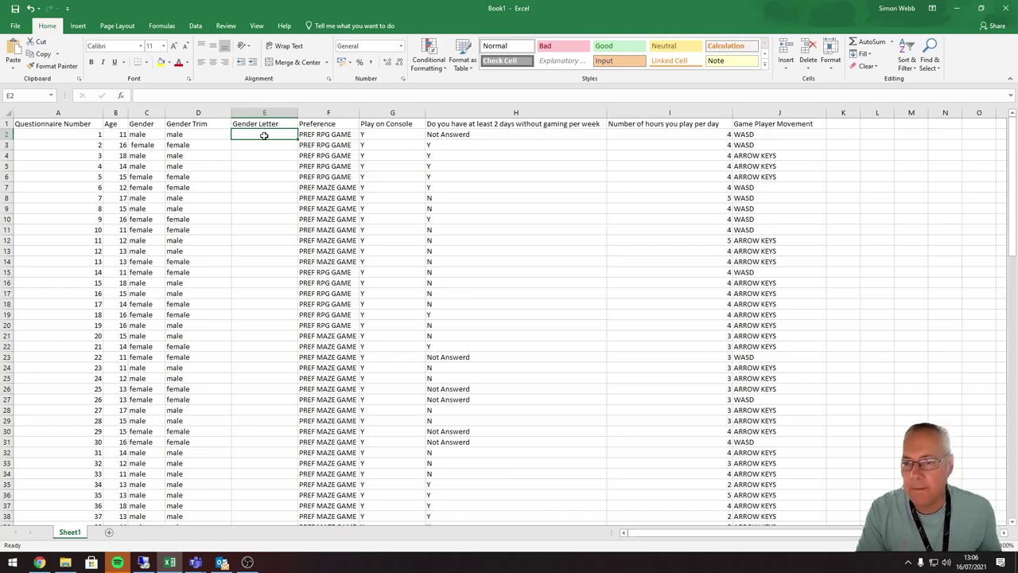
Enter the formula =LEFT(D2,2) in cell E2.
text(=)
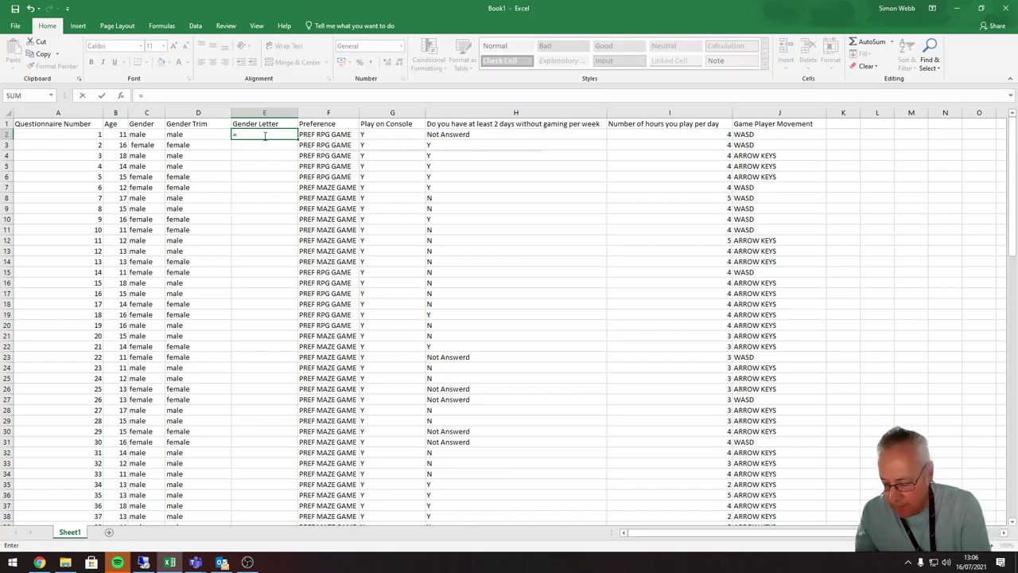
text(left)
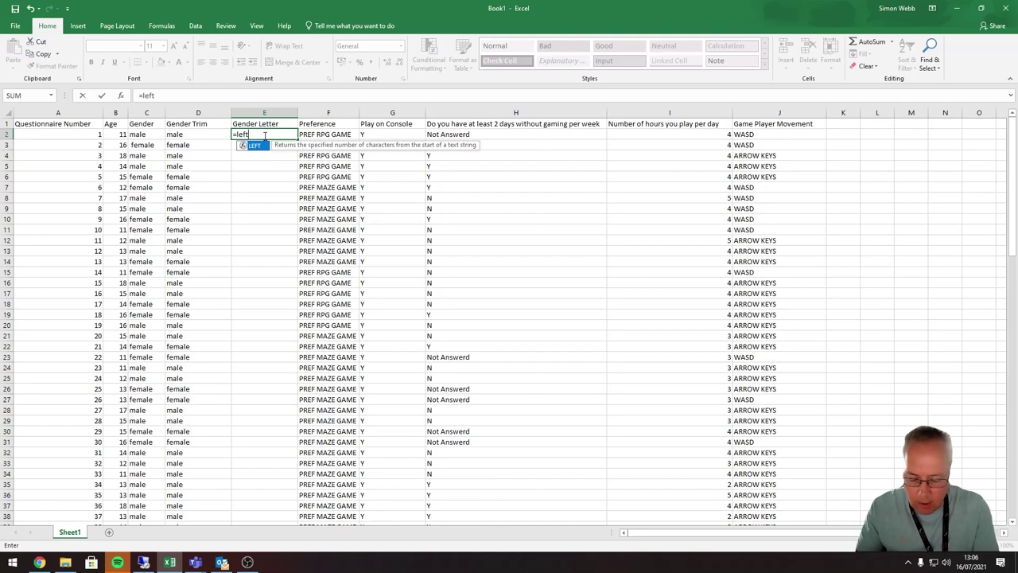
text(()
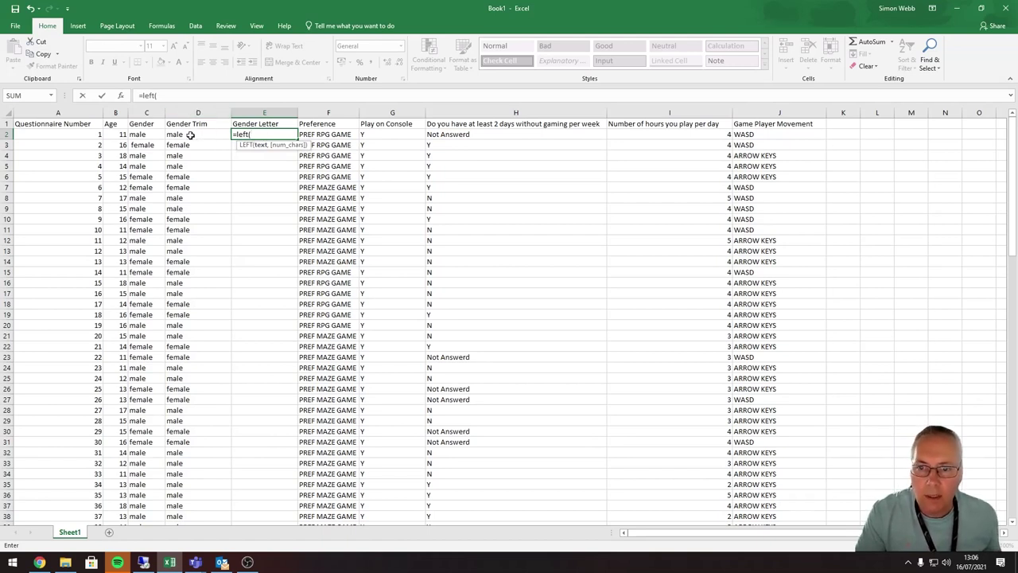
click(192, 135)
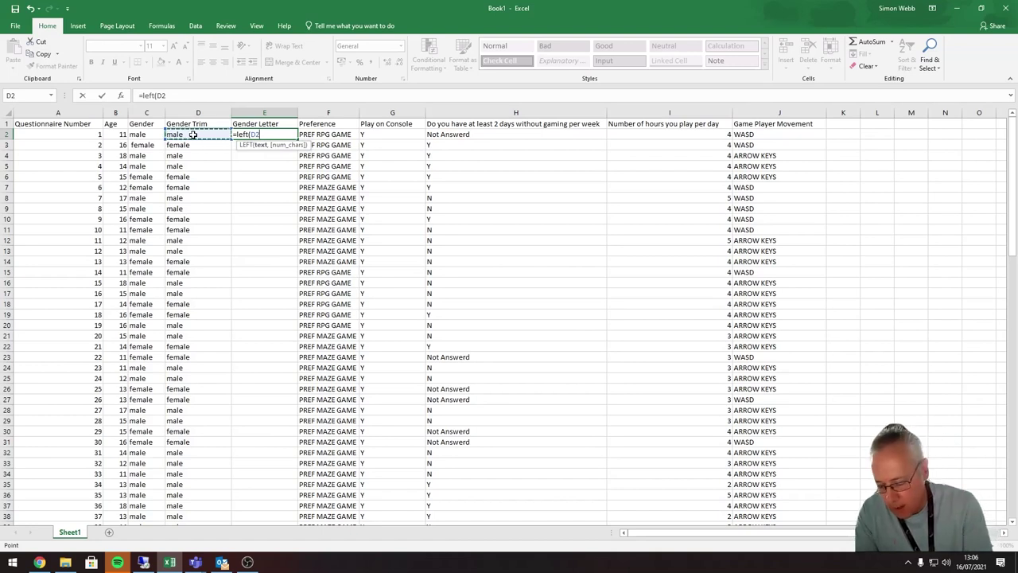
text(,)
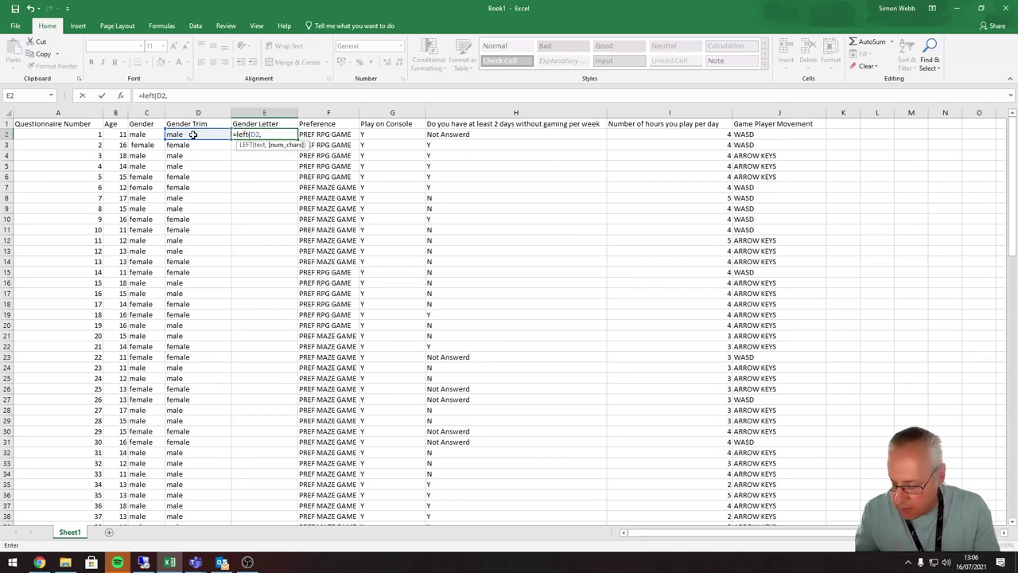
text(2))
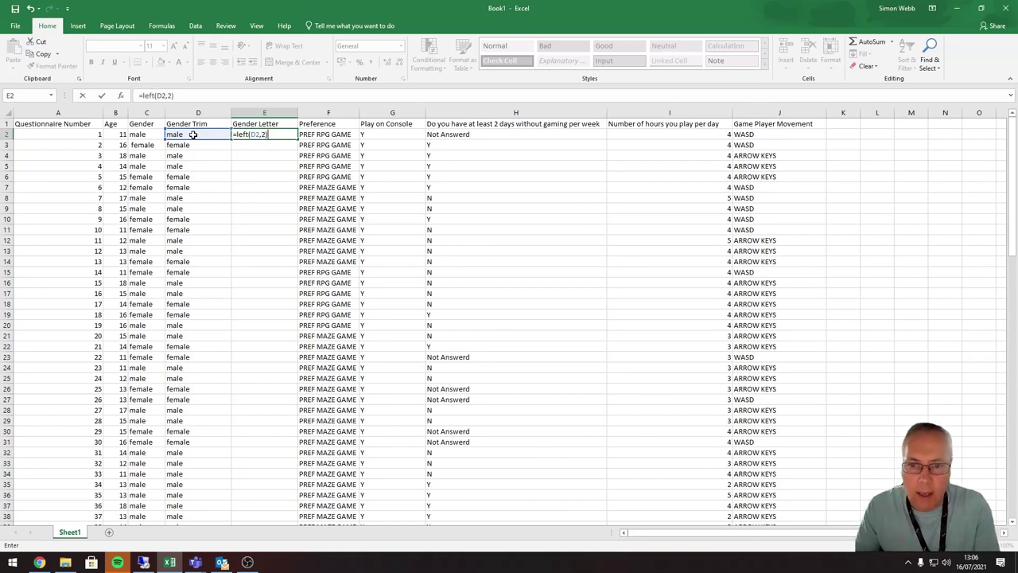
key(Return)
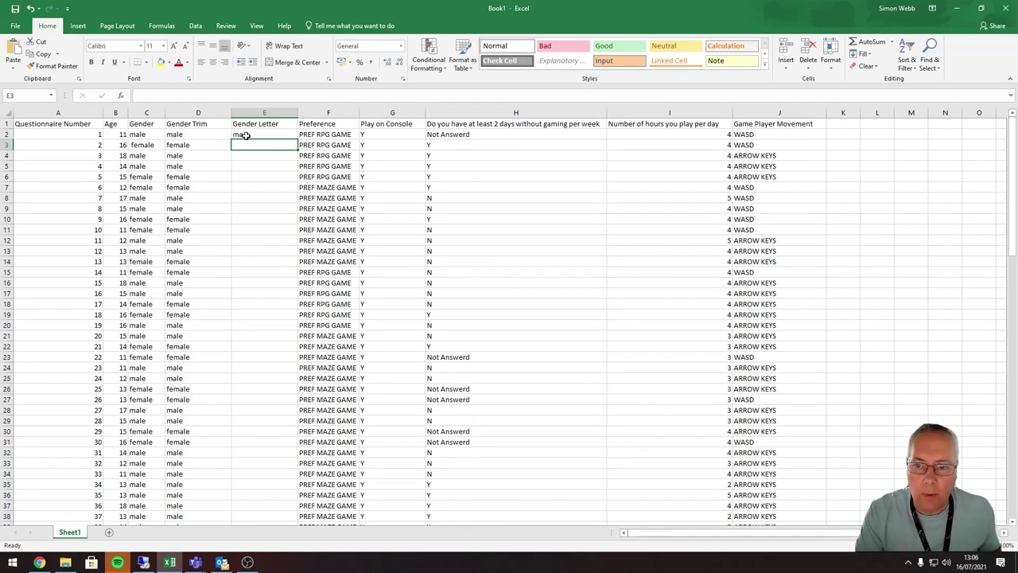
Correct the E2 formula to =LEFT(D2,1) so it shows m.
click(246, 135)
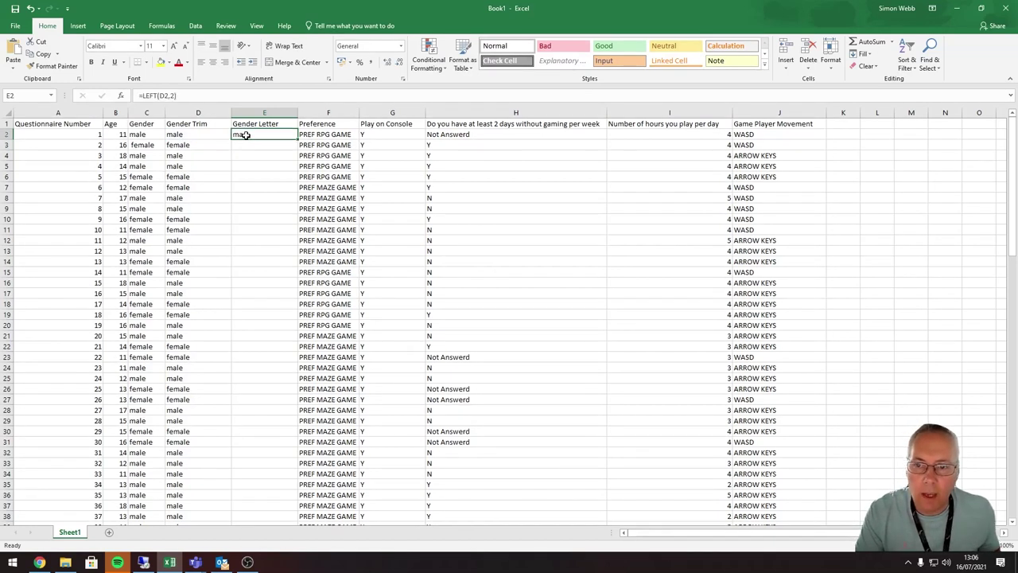
click(177, 95)
key(BackSpace)
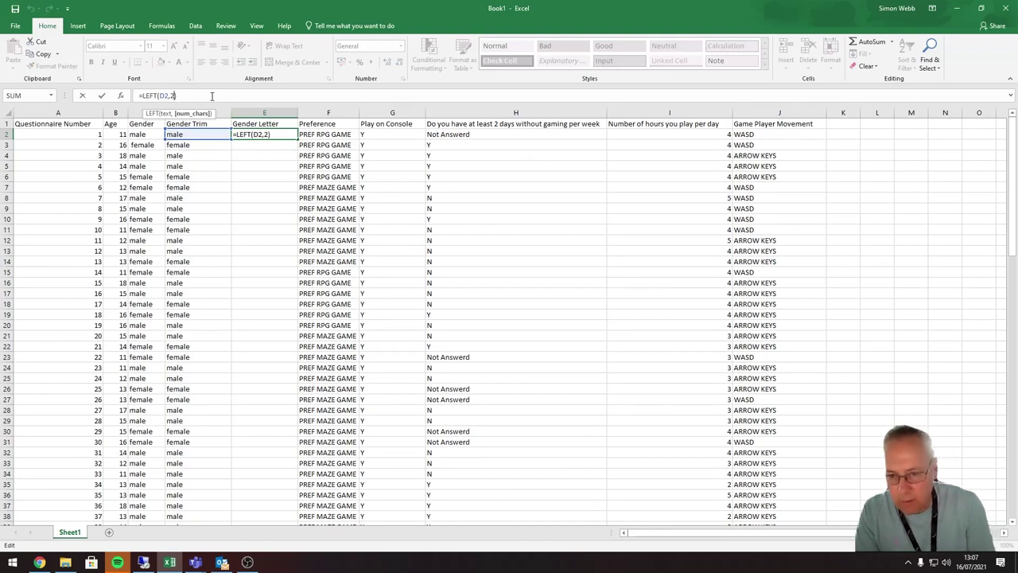
text(1)
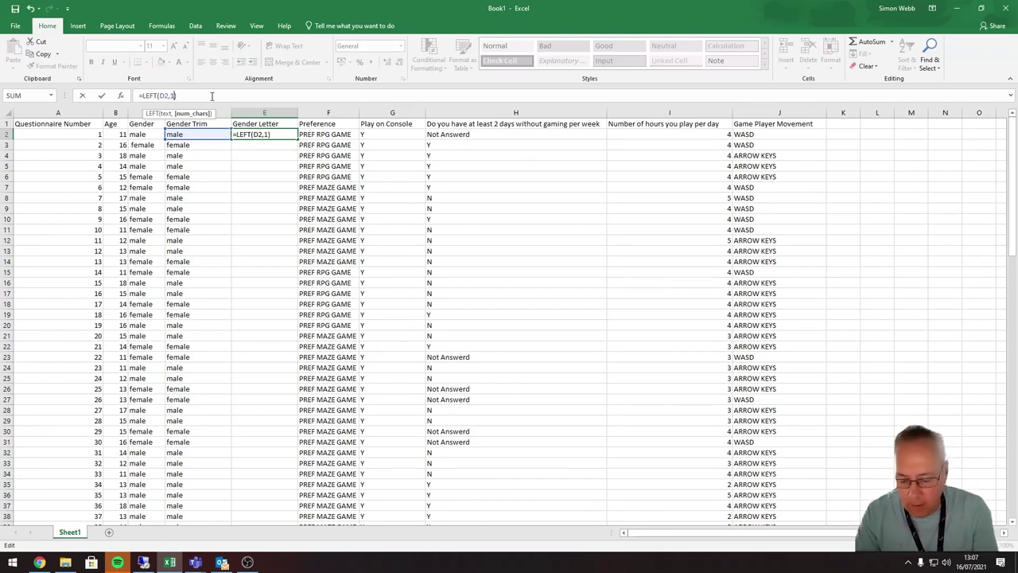
key(Return)
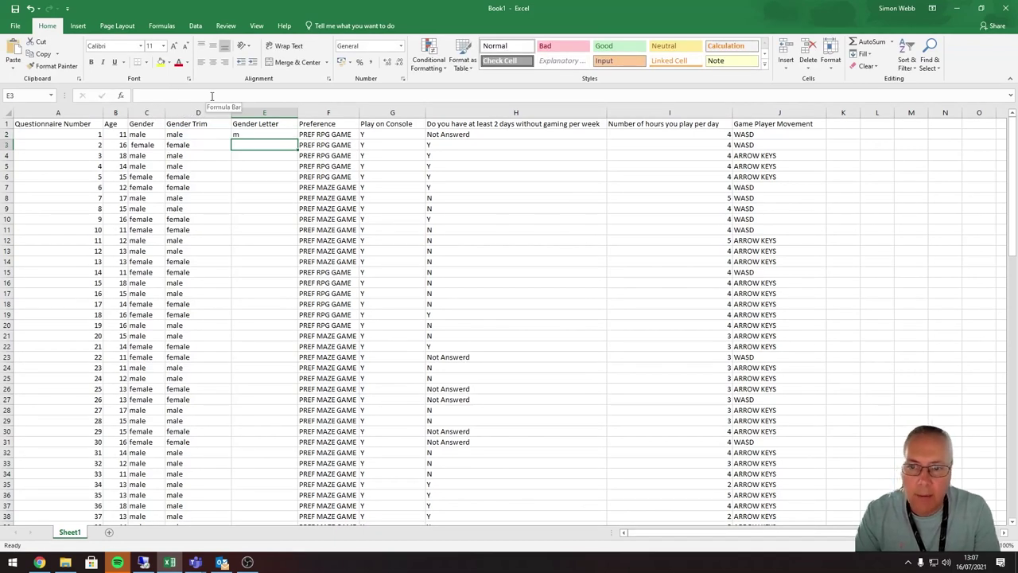
Fill the E2 LEFT formula down to E101, then return to the top.
click(265, 135)
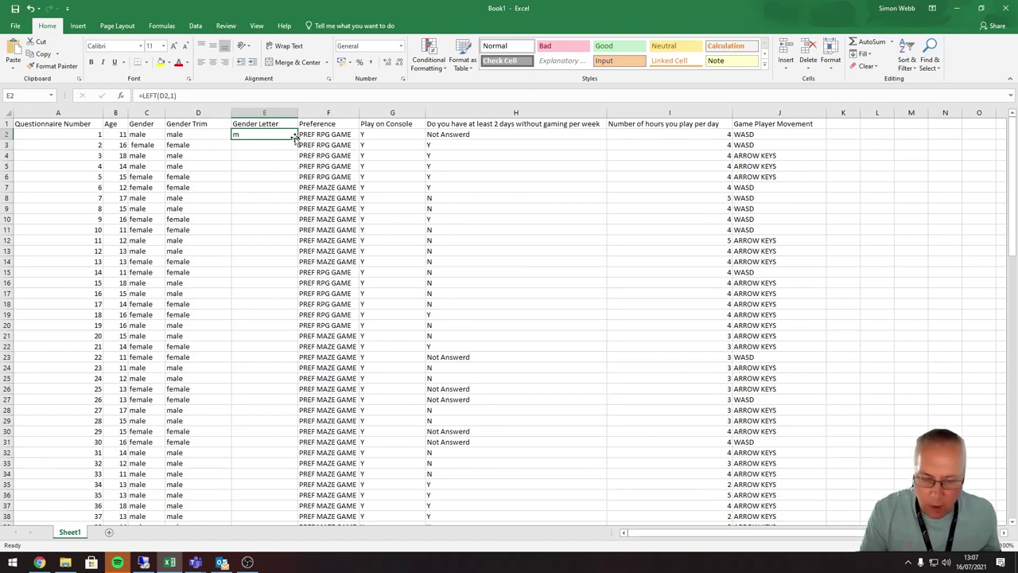
click(294, 137)
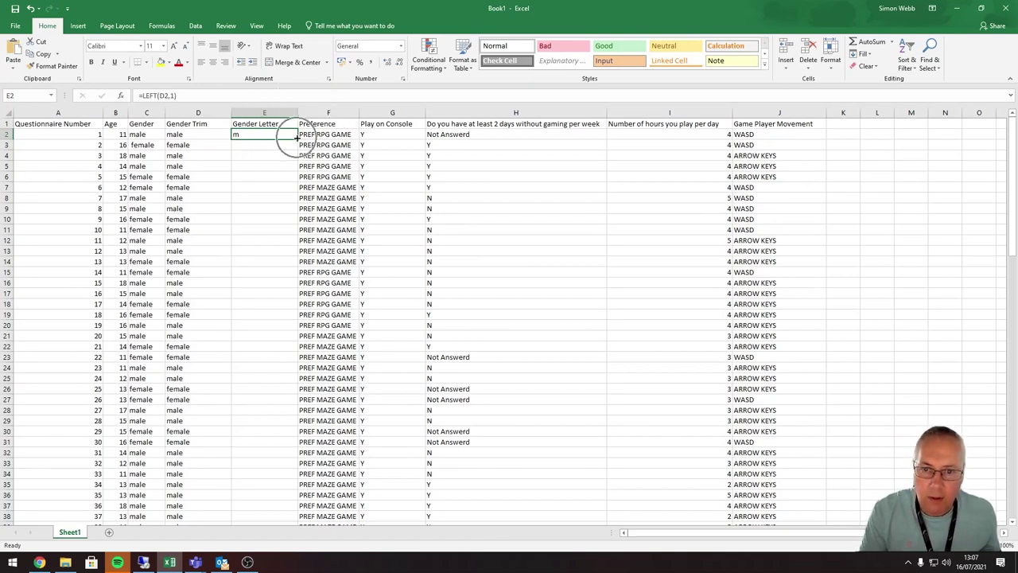
drag(296, 137, 308, 562)
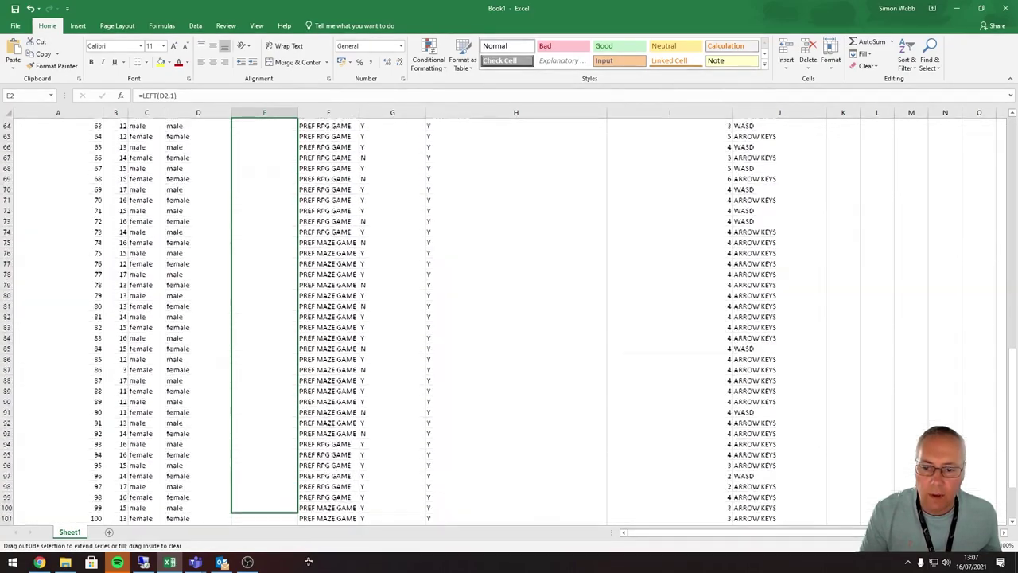
drag(308, 562, 303, 488)
scroll(275, 358, up, 10)
scroll(276, 318, up, 8)
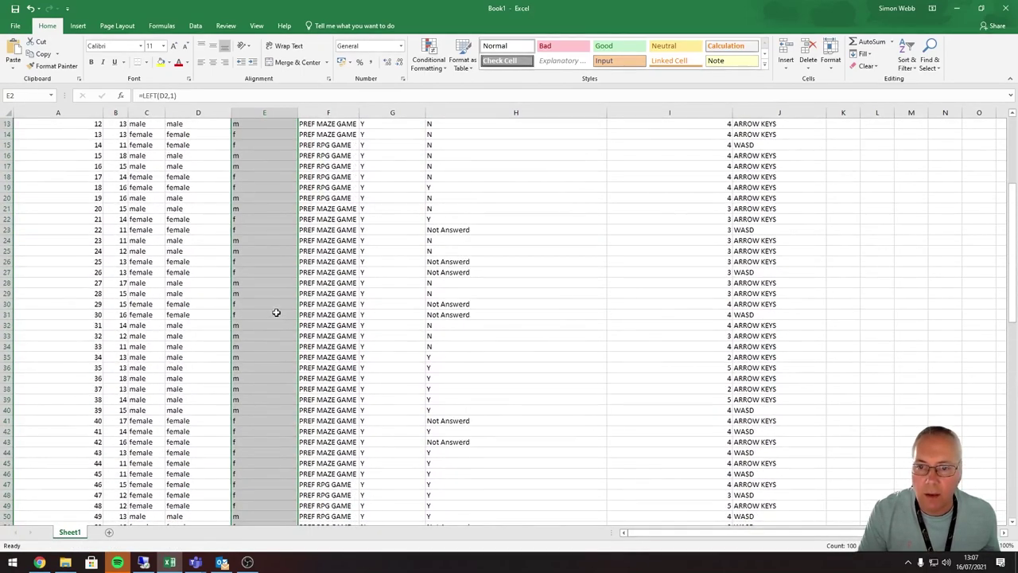
scroll(276, 312, up, 4)
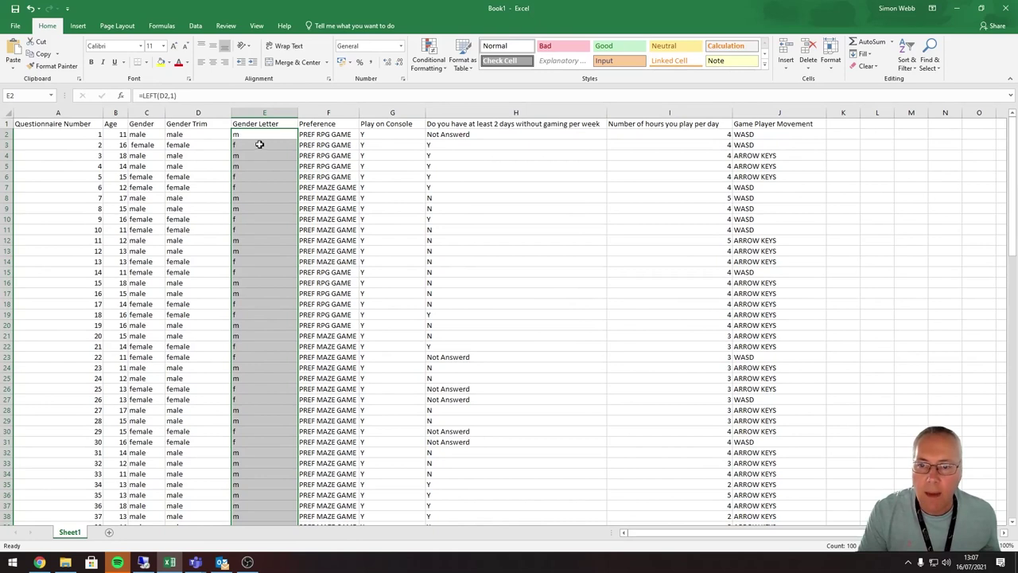